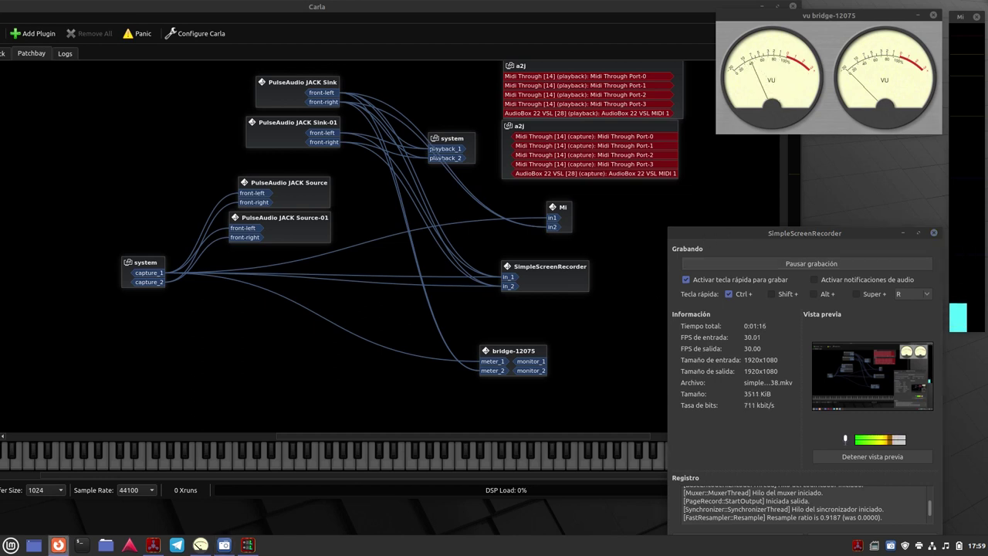
Step: Switch to Firefox, view the YouTube video on Linux Mint and Ardour, clear its title highlight, and return to Carla
click(58, 545)
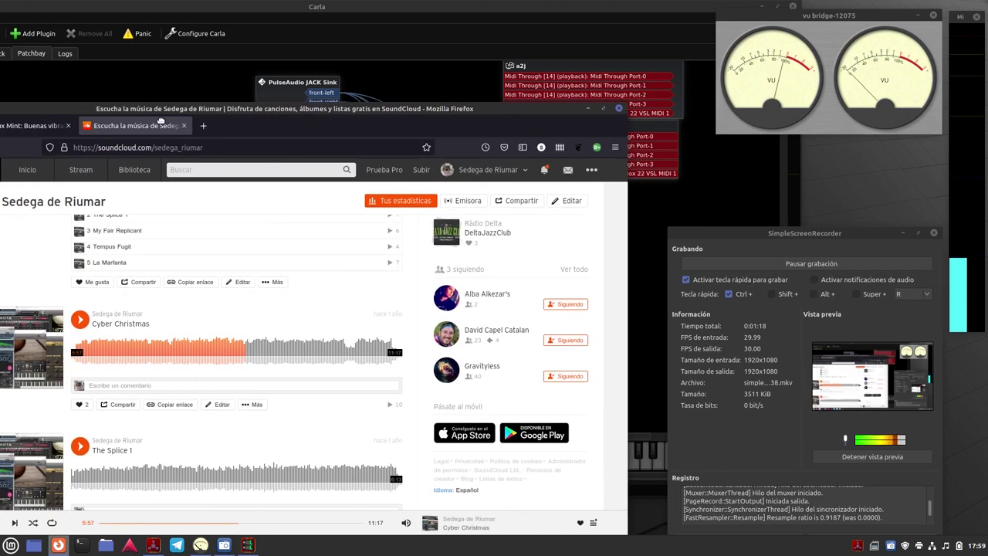
drag(225, 114, 254, 104)
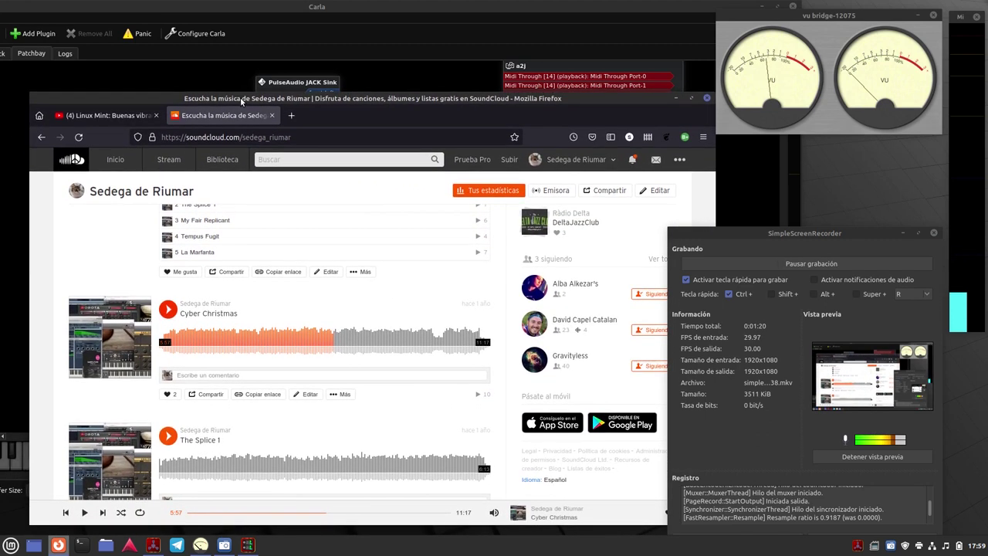
click(101, 115)
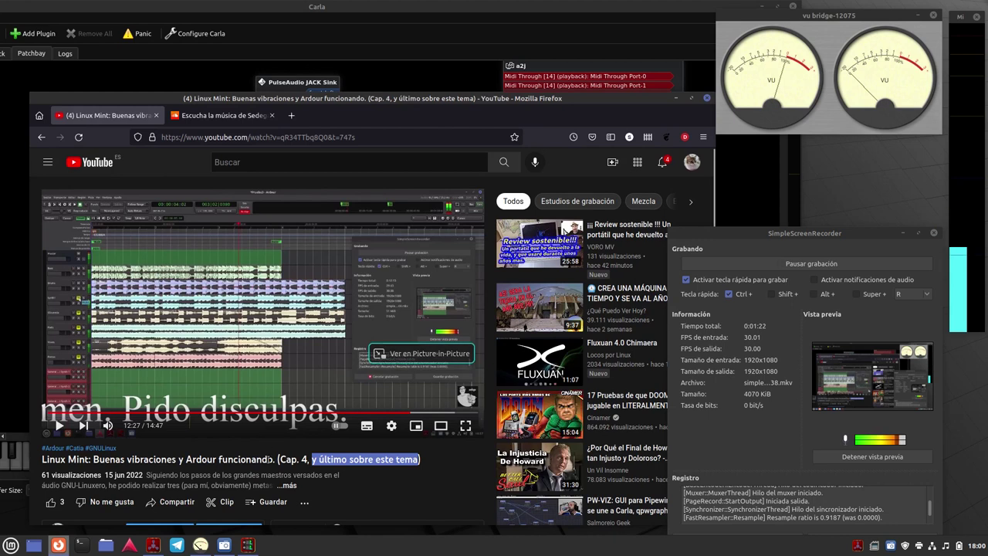
mouse_move(461, 391)
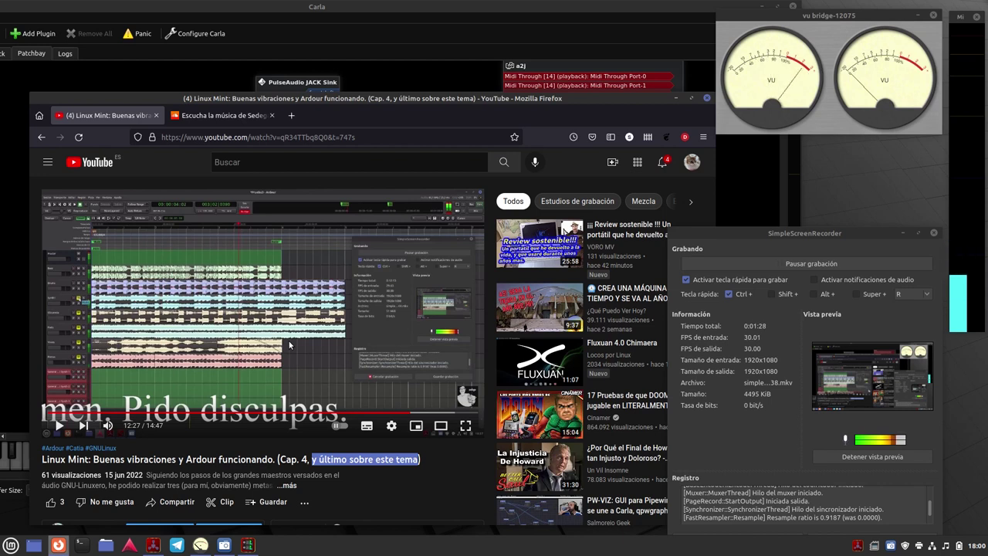
mouse_move(331, 376)
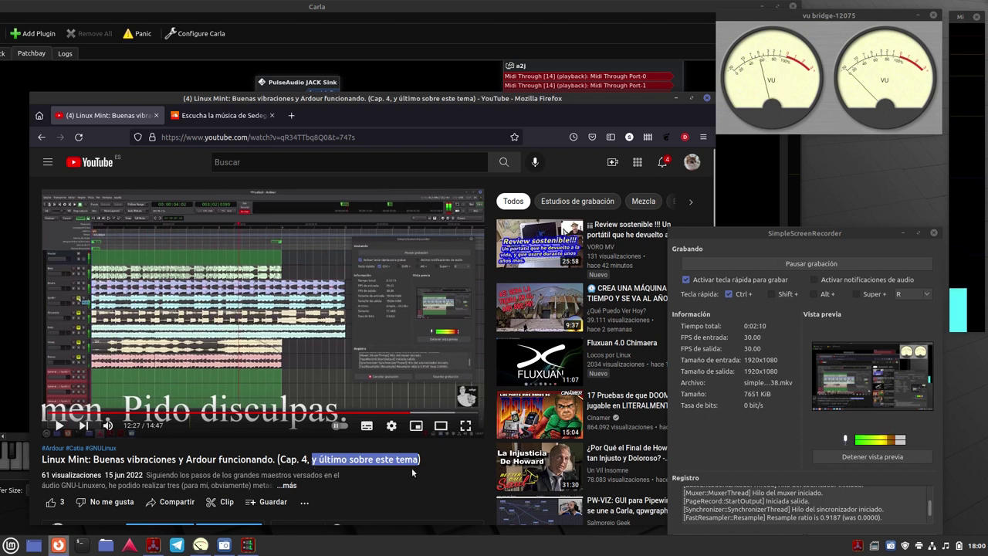
click(132, 452)
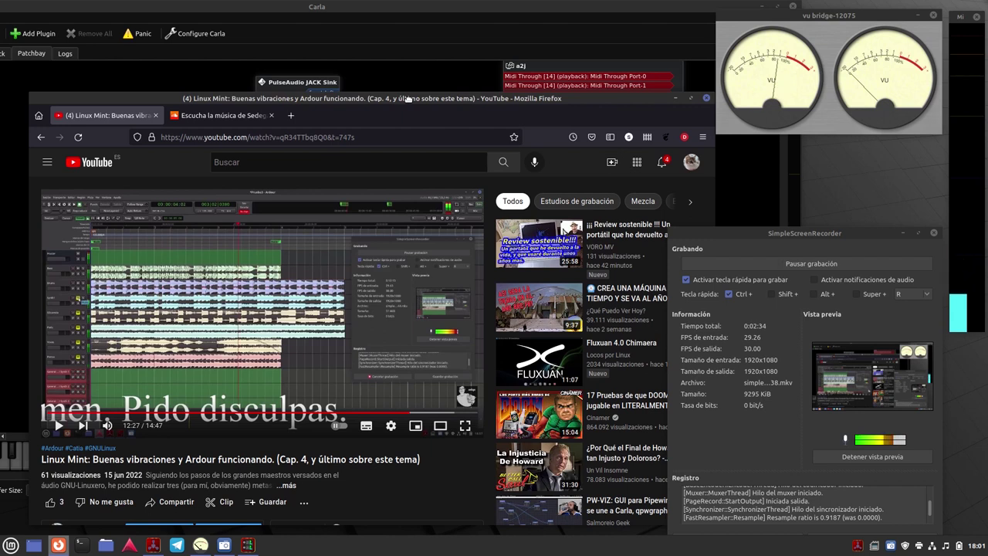
drag(408, 99, 64, 88)
click(348, 88)
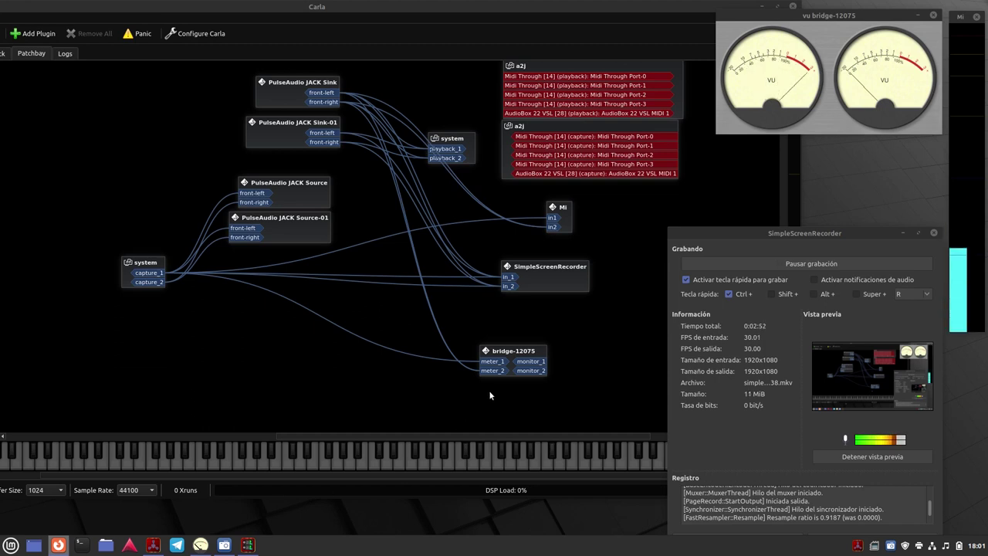
Step: Look over the first audio programs in the system's Sonido y vídeo application category
click(11, 546)
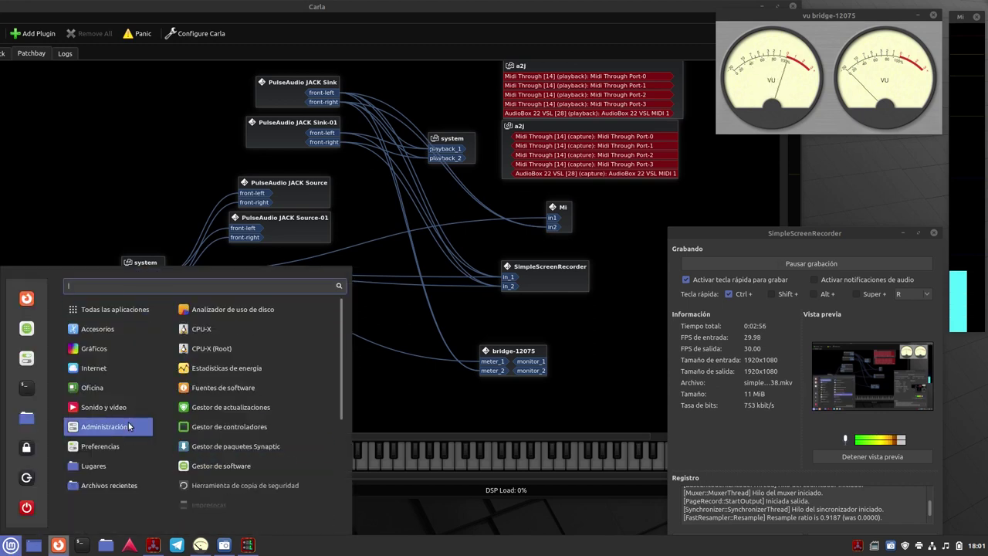
mouse_move(101, 429)
mouse_move(101, 408)
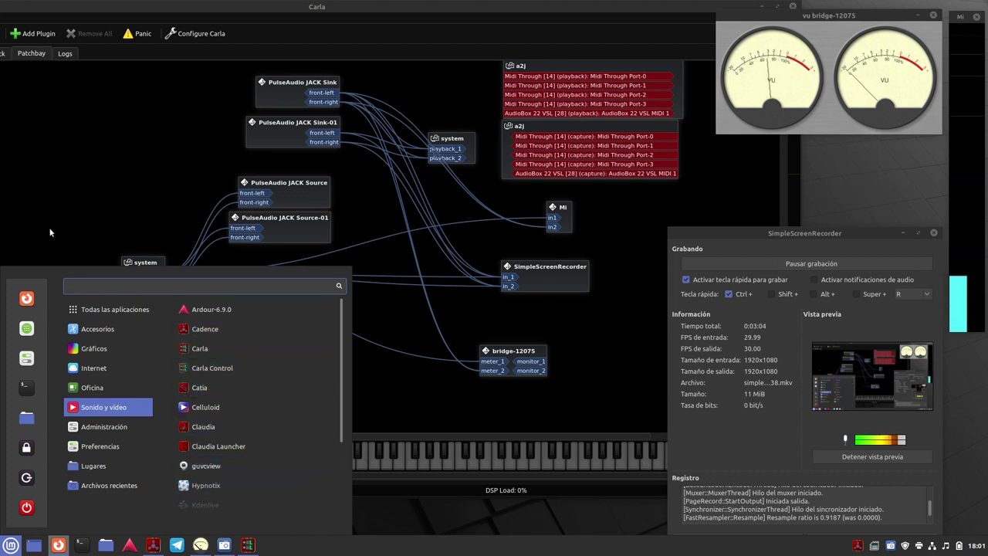
click(24, 253)
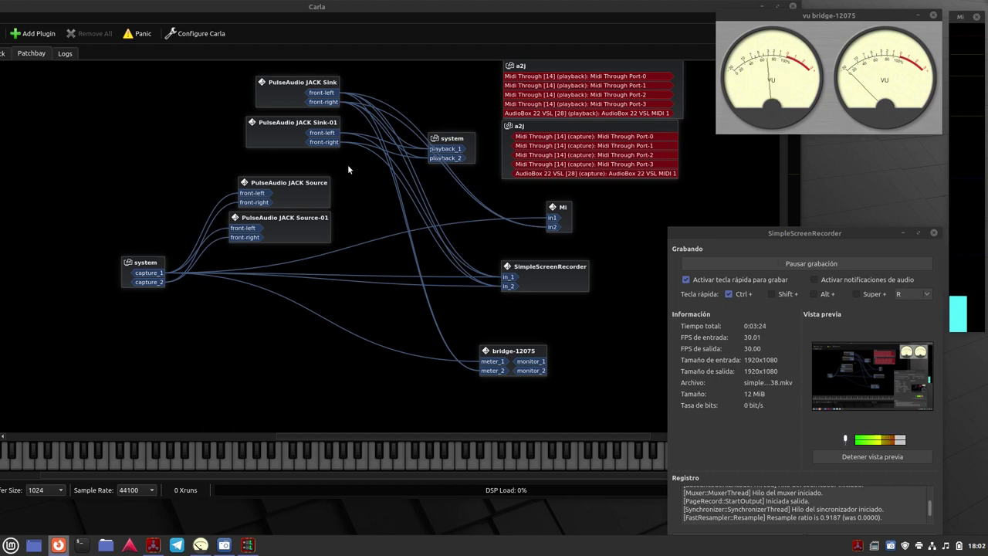
Step: Spread out the patchbay nodes by repositioning system playback, SimpleScreenRecorder, PulseAudio JACK Sink and PulseAudio JACK Sink-01
drag(458, 140, 473, 102)
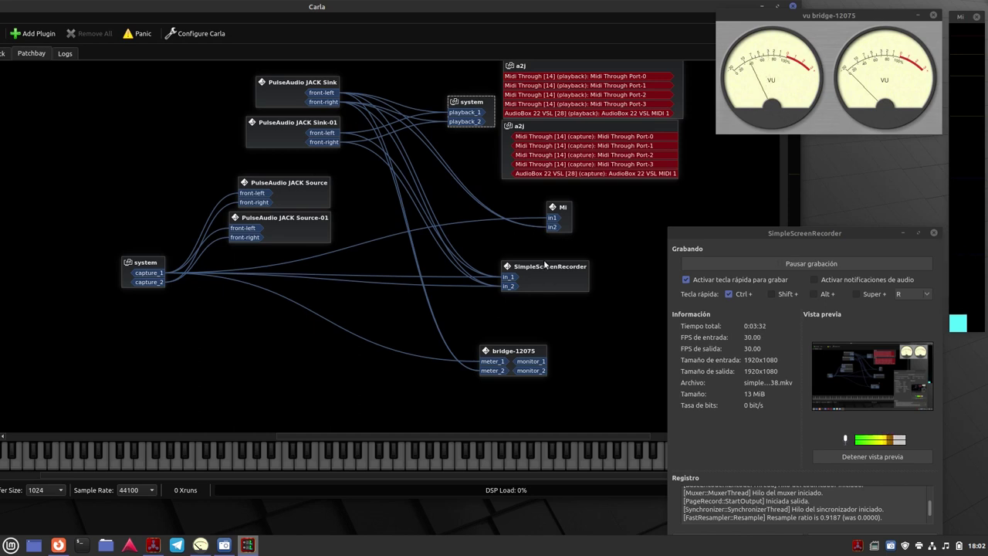
drag(535, 266, 535, 286)
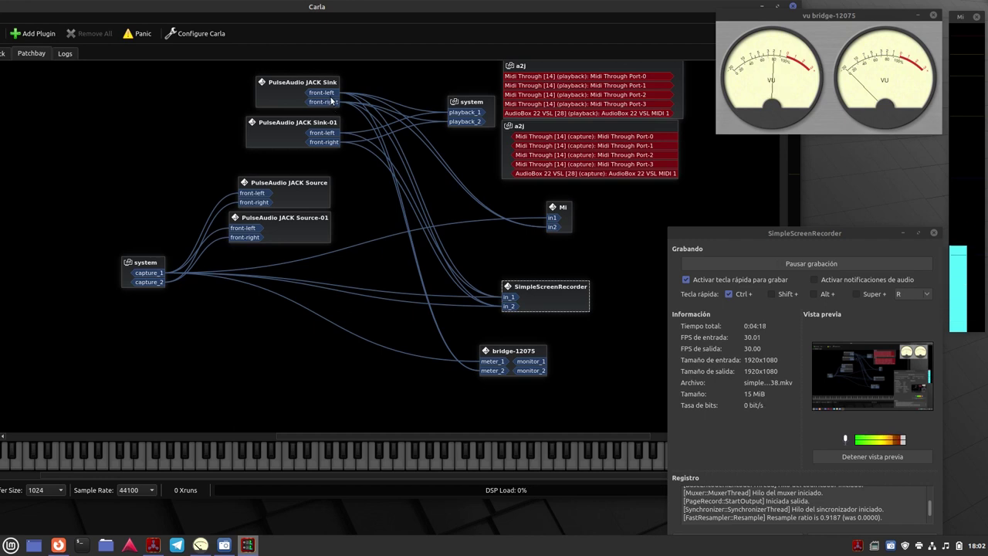
mouse_move(296, 83)
mouse_down()
mouse_move(285, 85)
mouse_move(292, 78)
mouse_up()
click(292, 122)
drag(292, 122, 276, 135)
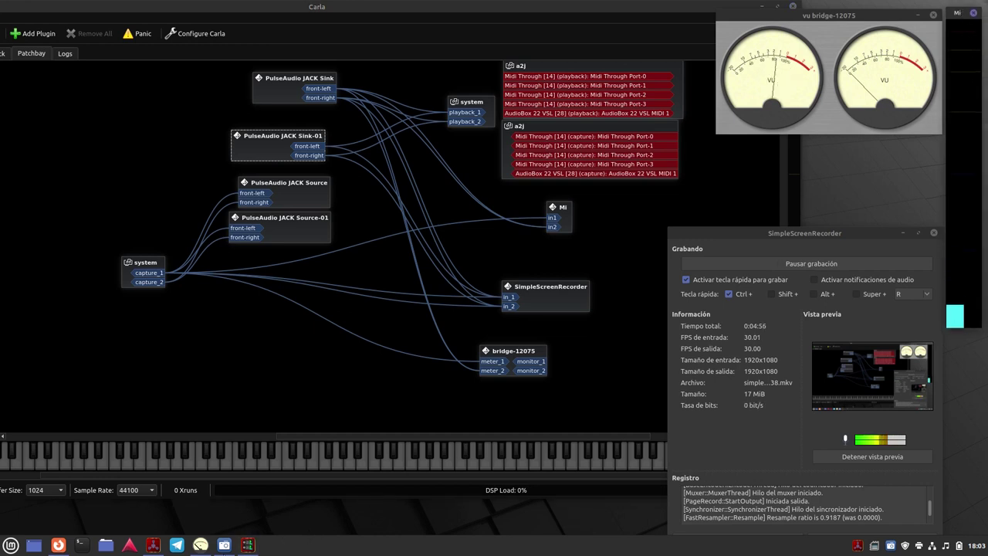
Step: Look through the whole Sonido y vídeo application category as far as SimpleScreenRecorder, and close it without launching anything
click(14, 550)
mouse_move(117, 448)
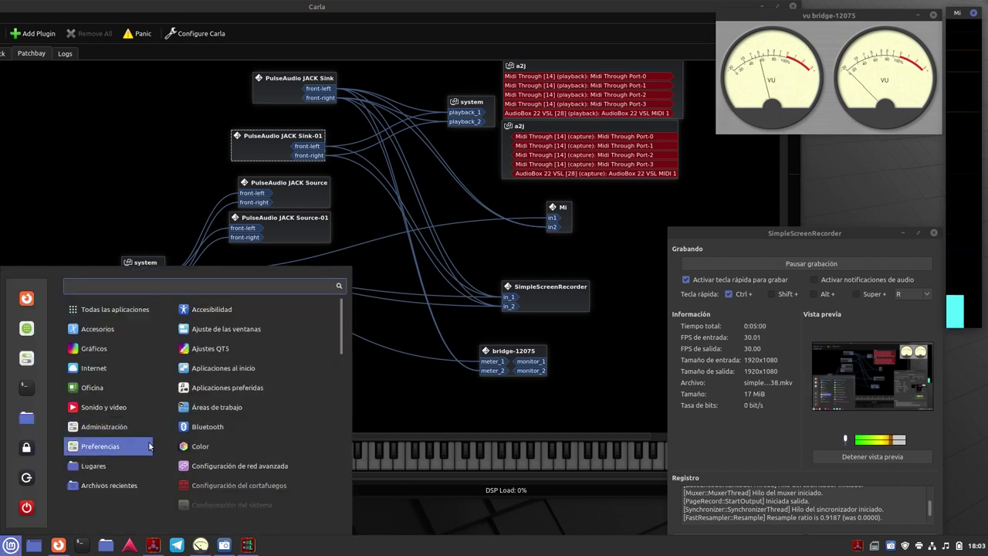
mouse_move(109, 406)
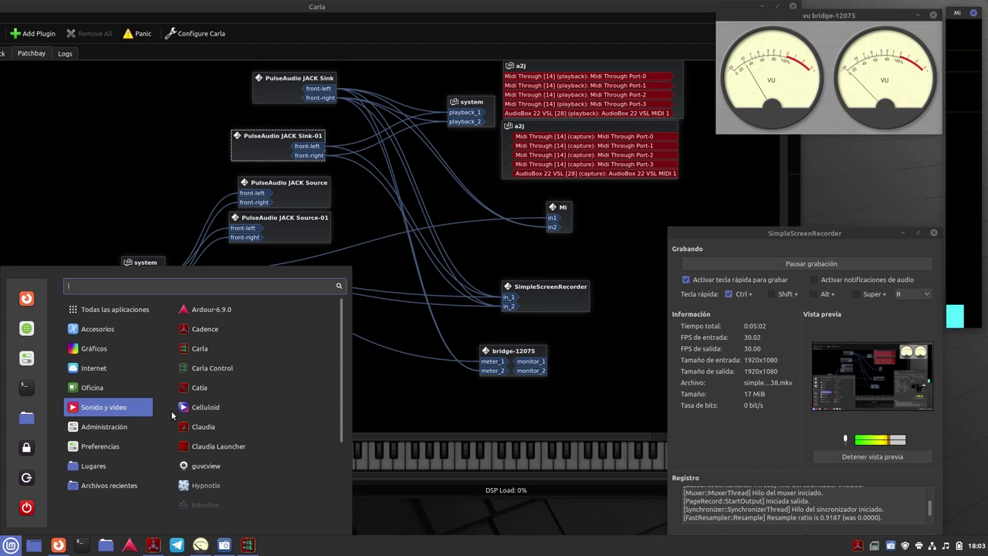
scroll(220, 433, down, 2)
scroll(220, 434, down, 2)
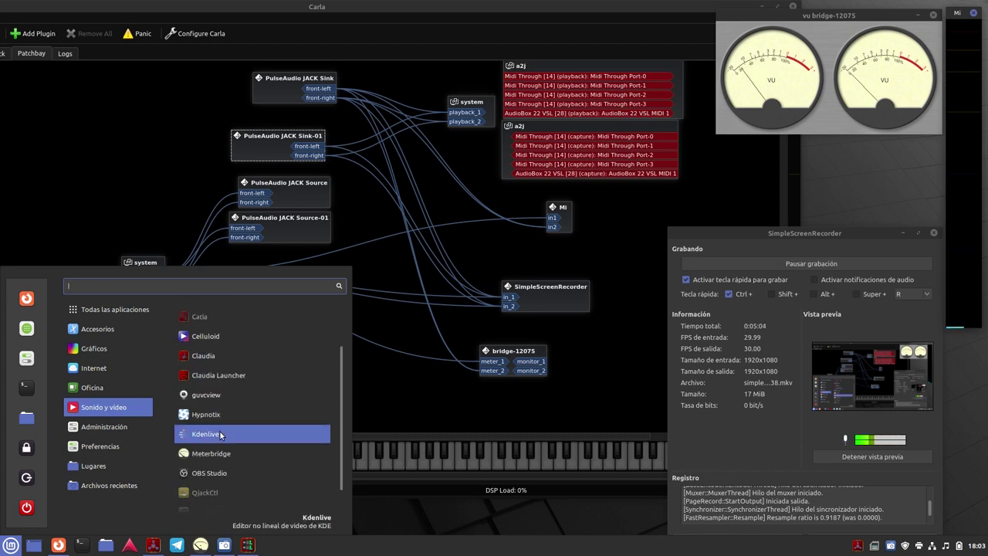
scroll(210, 461, down, 2)
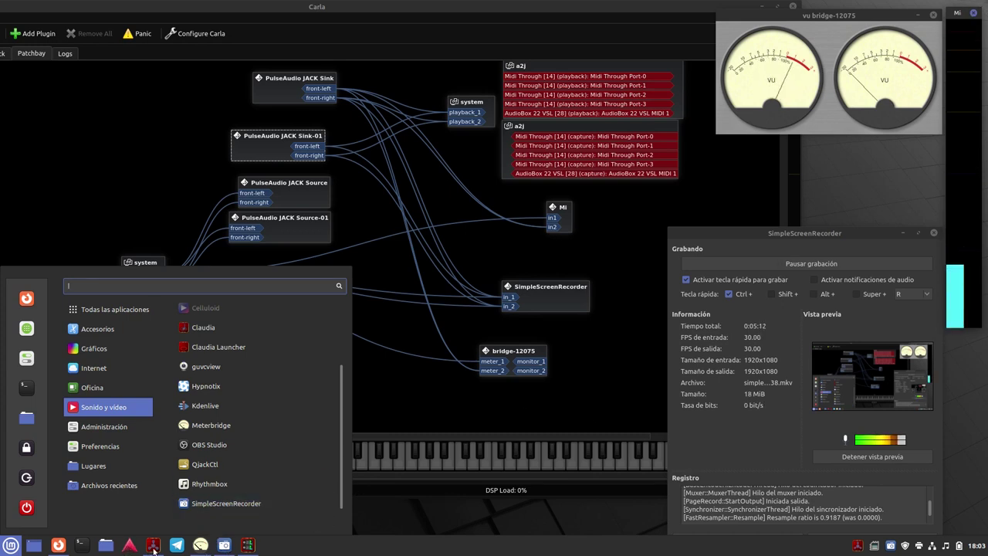
key(Escape)
Step: Switch to Cadence to view its tools, return to Carla and shift the Mi node slightly down and right
mouse_move(153, 545)
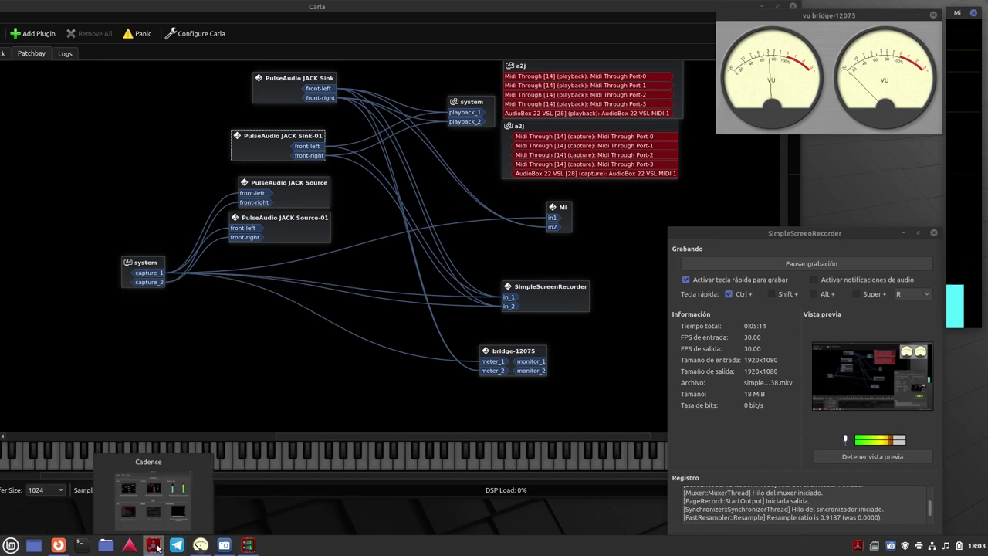
click(132, 480)
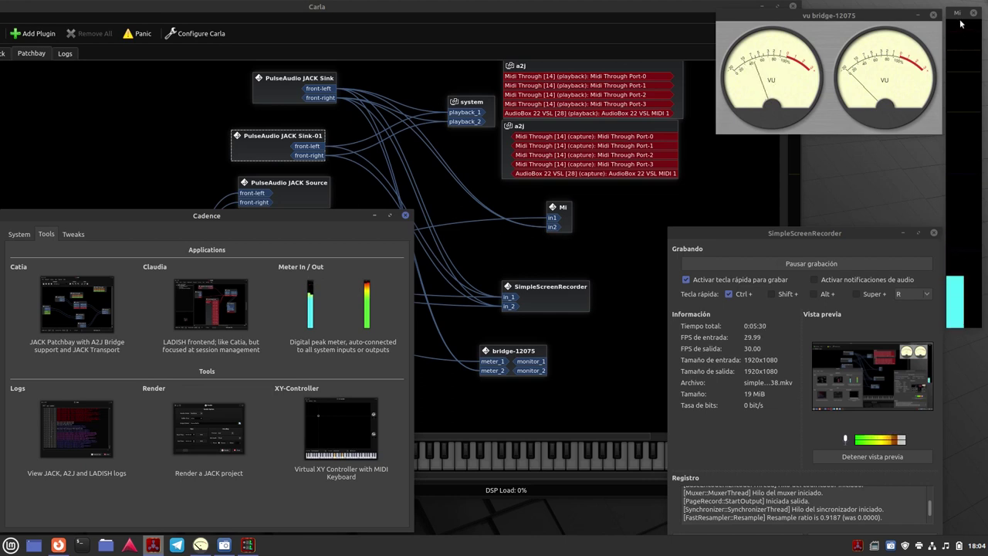
click(377, 216)
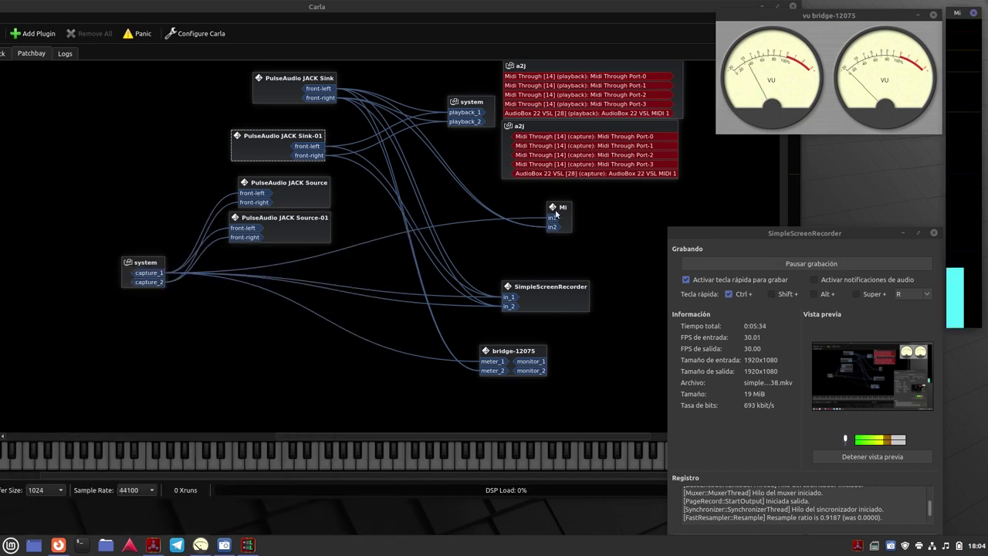
drag(555, 207, 575, 228)
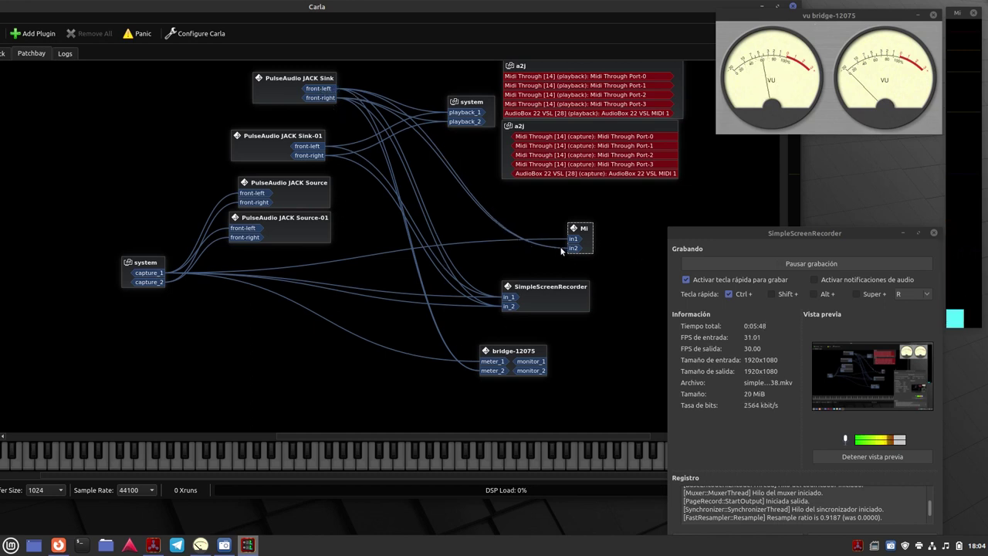
Step: Switch to the SoundCloud page in Firefox and lower the player's volume to the minimum
key(alt+Tab)
drag(400, 70, 554, 71)
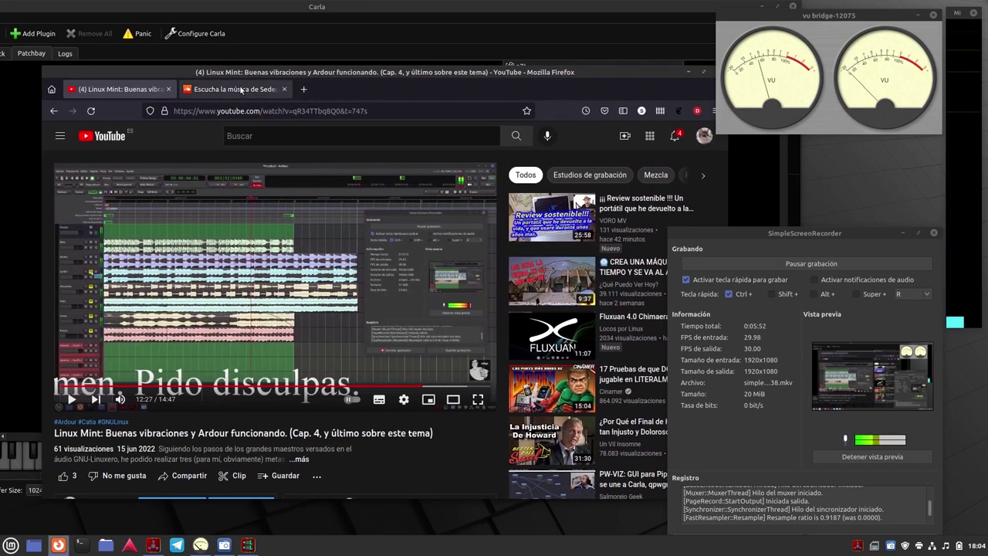
click(241, 89)
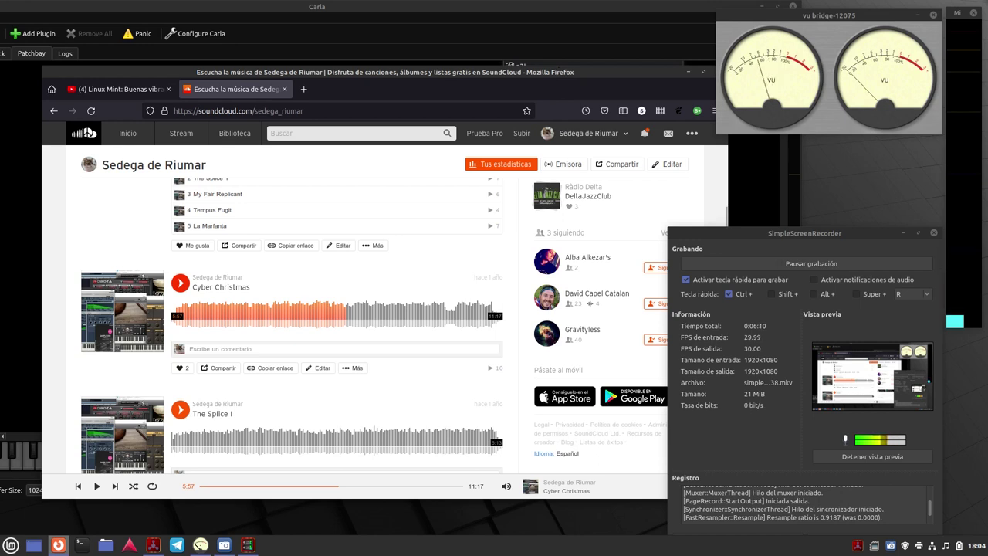
mouse_move(507, 485)
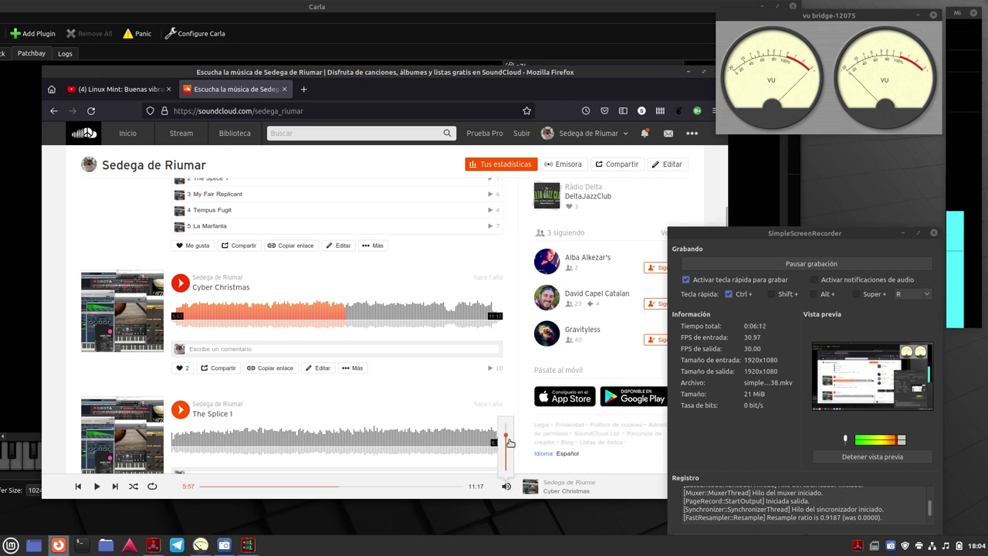
drag(508, 439, 506, 472)
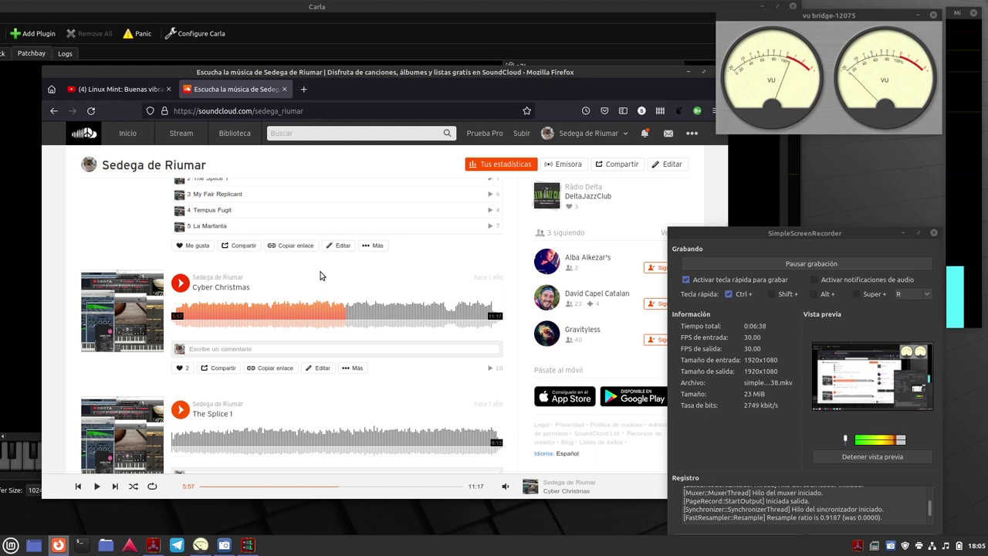
Step: Play Cyber Christmas, raise the SoundCloud volume to slightly above half, and pause the track
click(180, 284)
mouse_move(505, 485)
drag(507, 472, 509, 442)
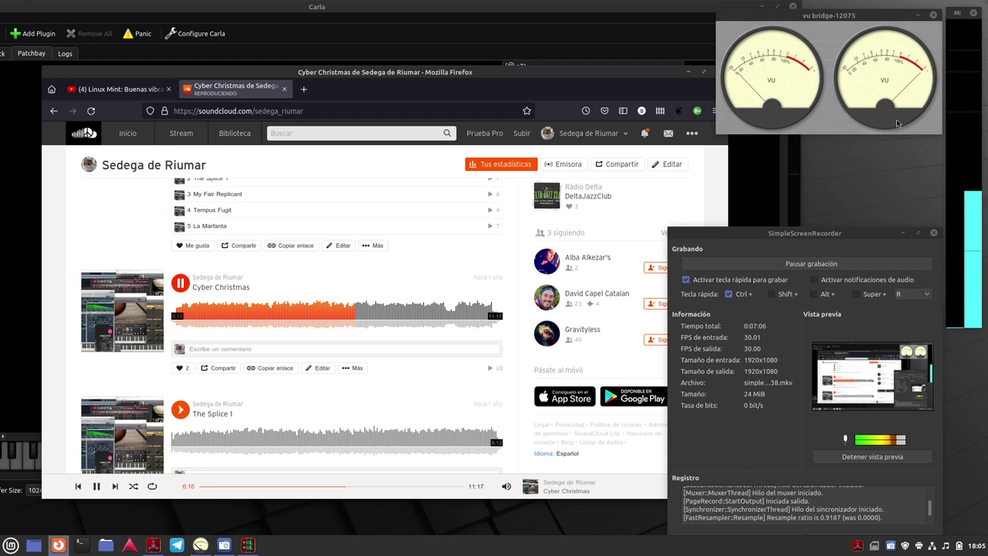
click(182, 286)
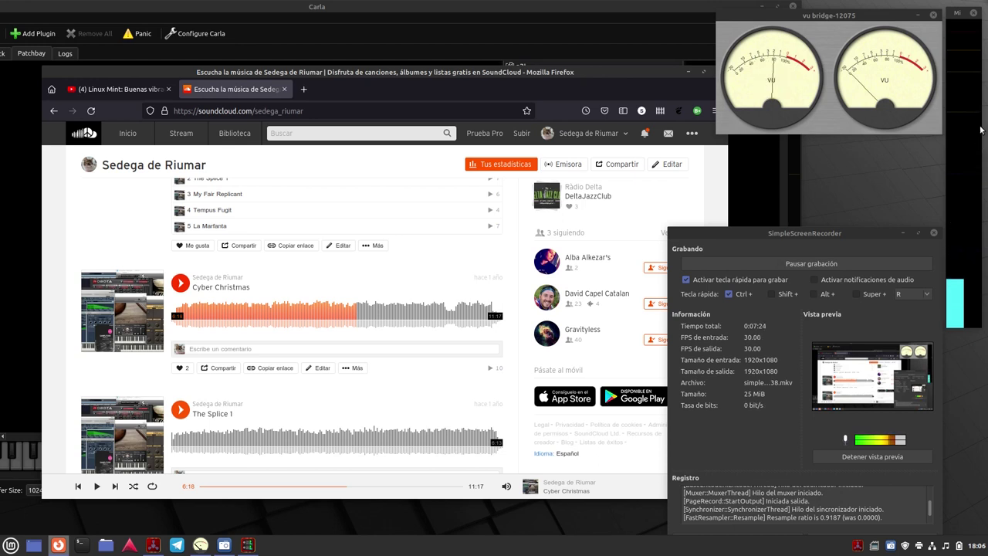
Step: Resume Cyber Christmas, reduce the player's volume to about a quarter, and pause the track
click(180, 283)
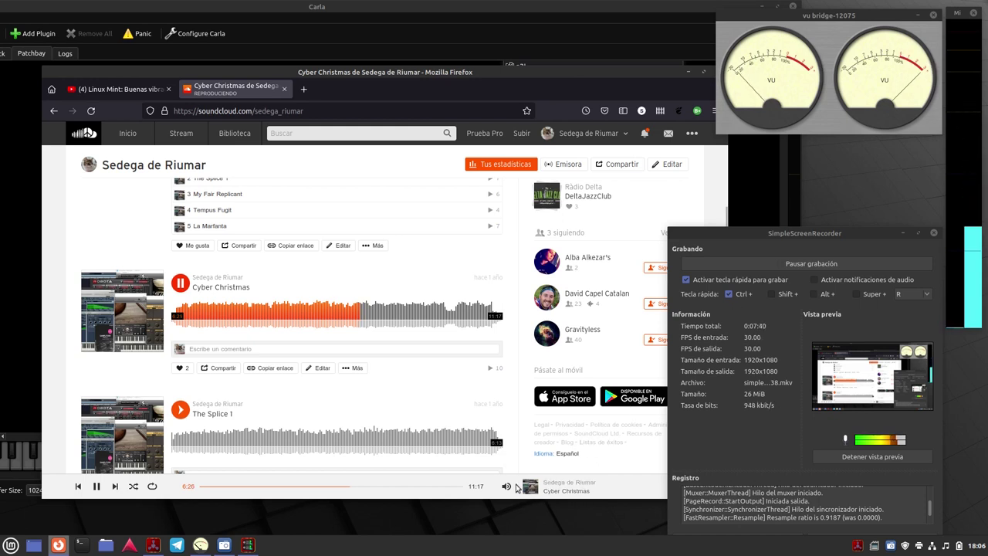
mouse_move(506, 486)
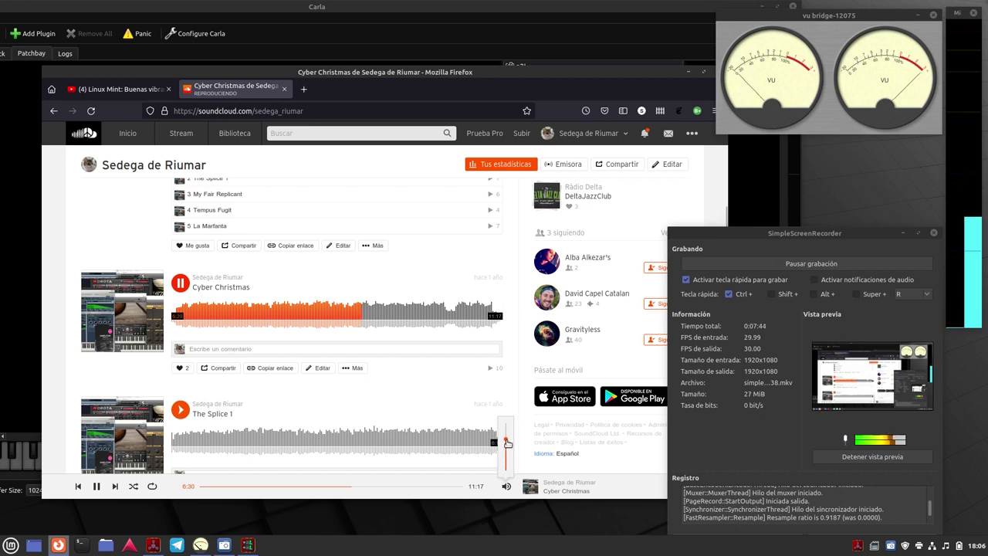
drag(507, 446, 506, 459)
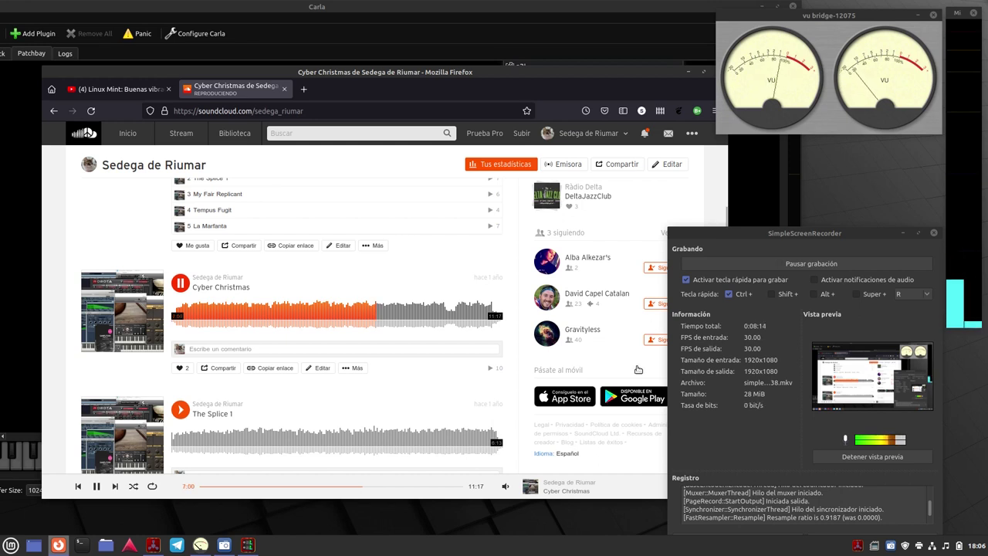
mouse_move(506, 484)
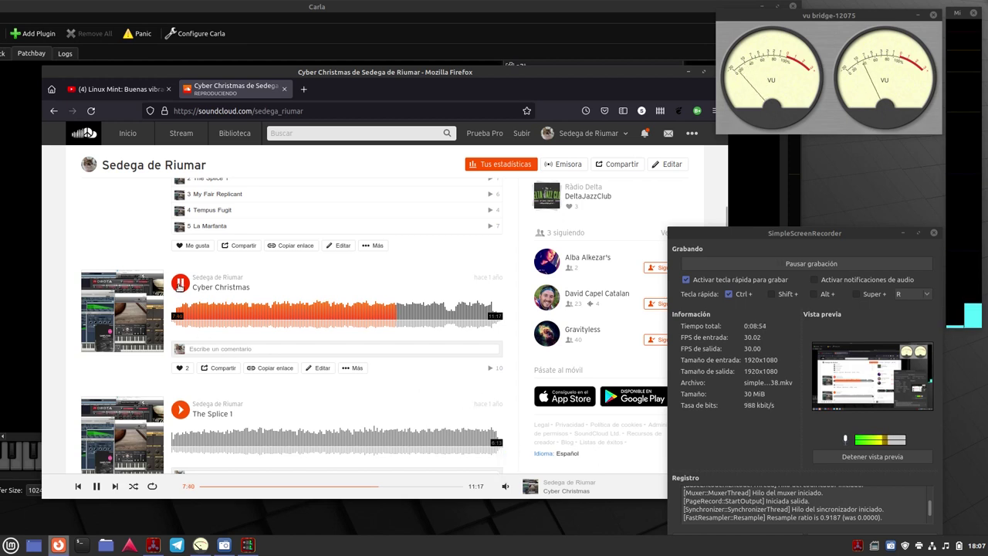
click(179, 284)
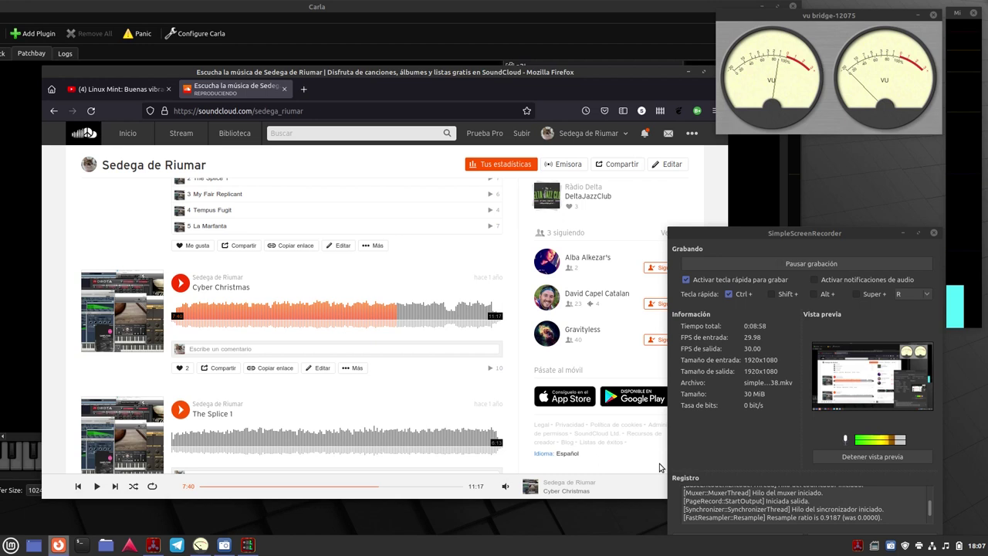
Step: Put Firefox away and move the Mi node left in Carla's patchbay
drag(571, 72, 69, 96)
key(alt+F9)
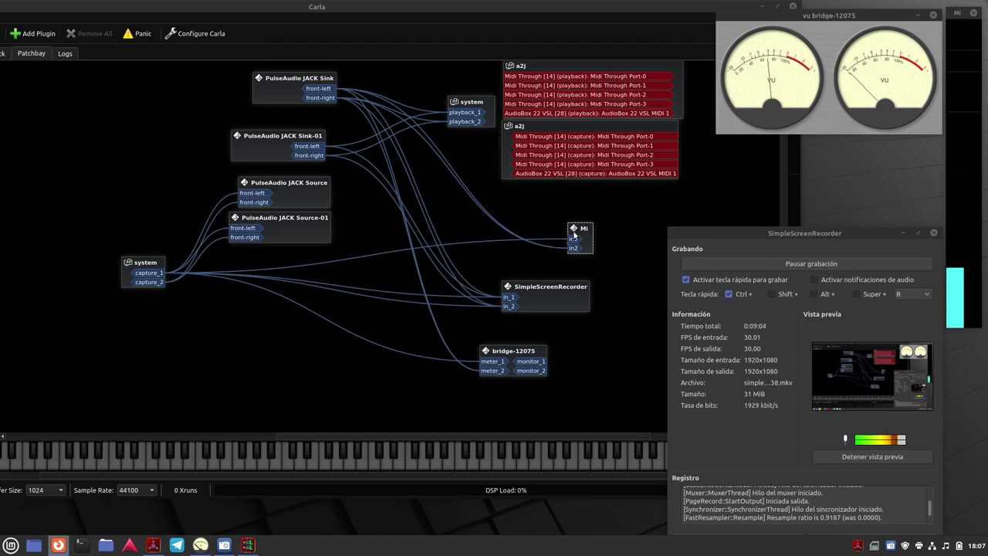
drag(575, 227, 545, 223)
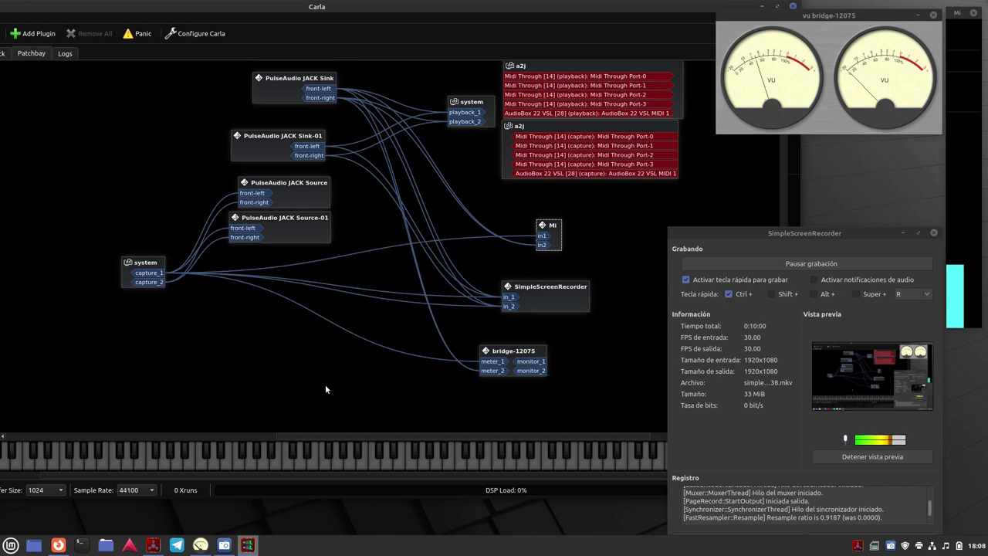
Step: Bring Firefox back, play Cyber Christmas from near its end, and raise the volume to slightly above half
click(58, 545)
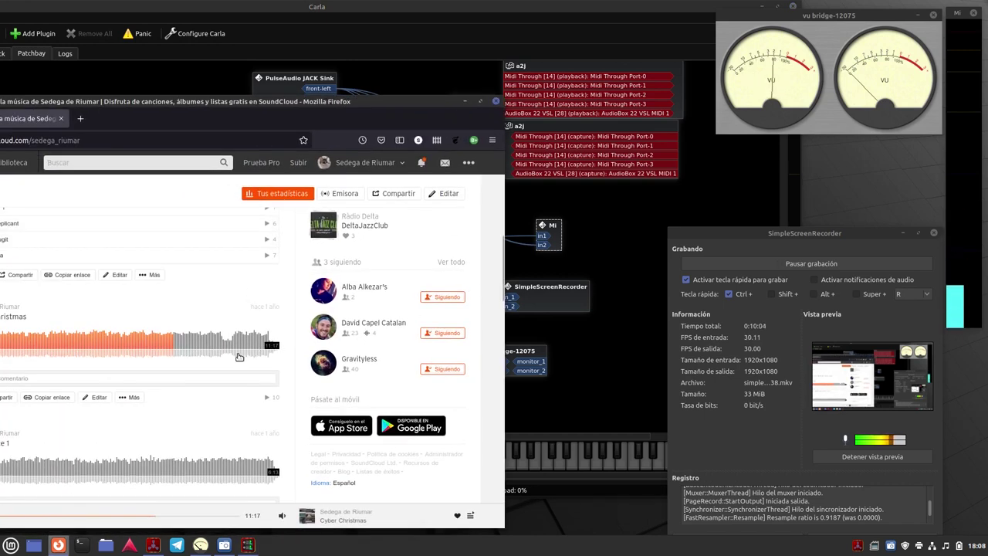
click(252, 352)
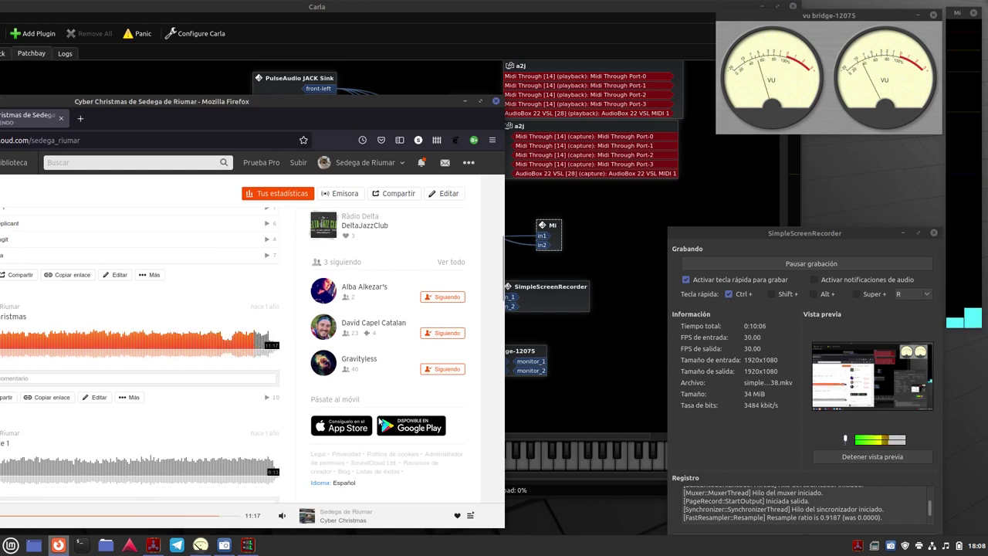
mouse_move(282, 514)
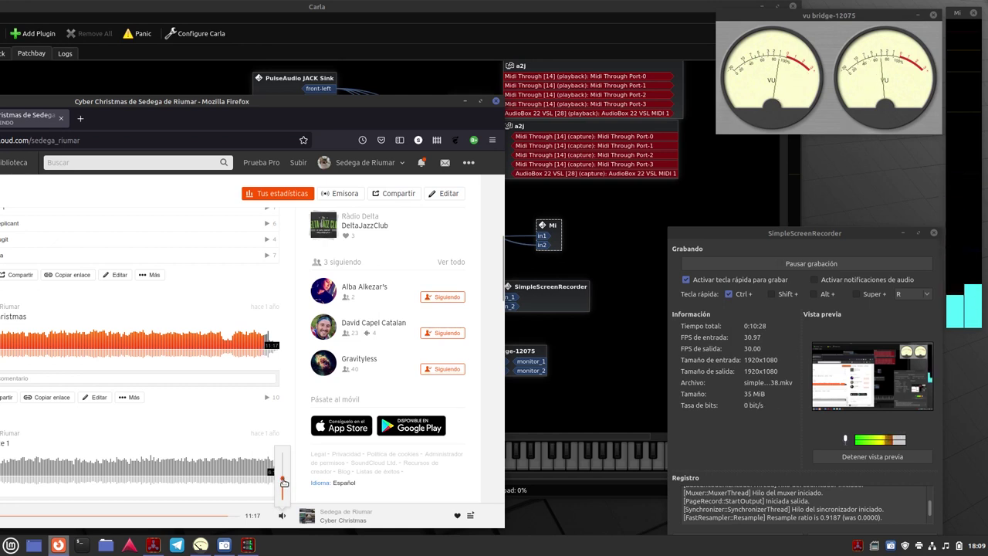
drag(283, 482, 284, 472)
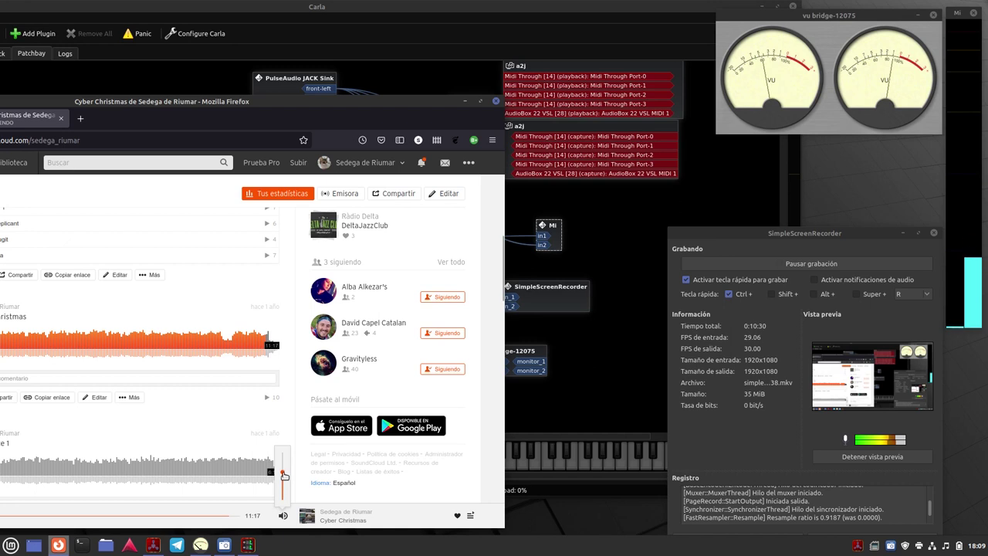